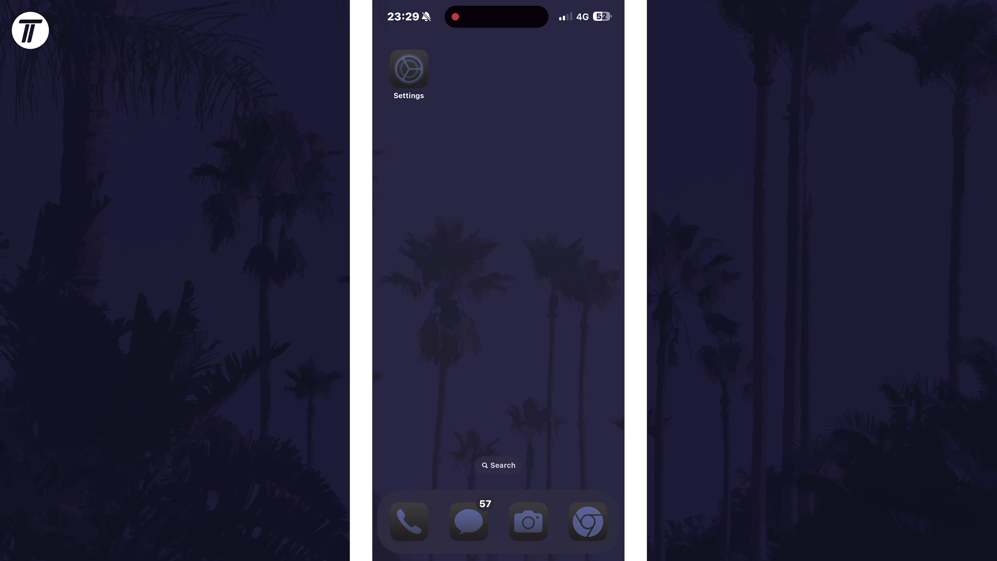
# Open Settings and go to the Apple Intelligence & Siri page.
pyautogui.click(409, 68)
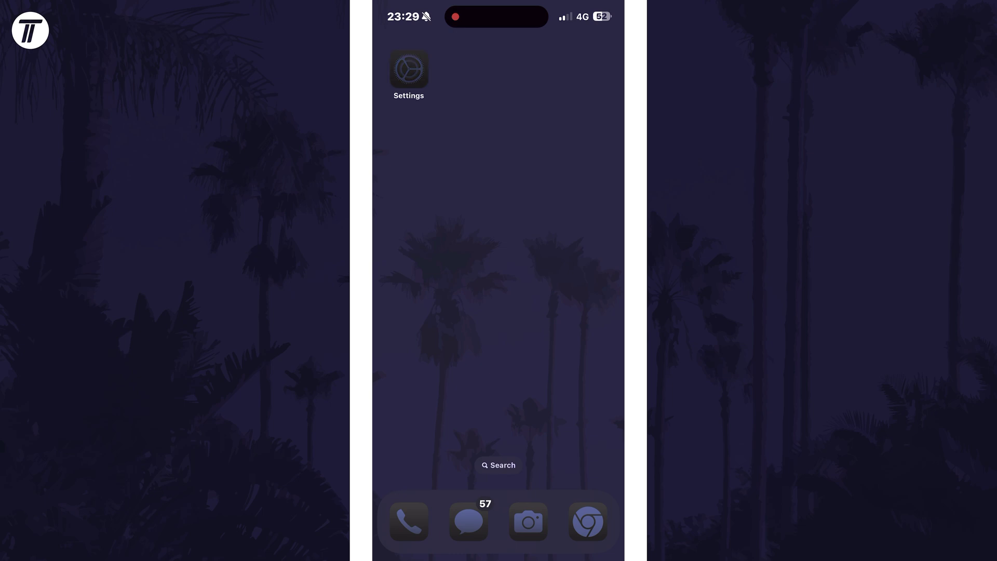
pyautogui.scroll(-5, 499, 327)
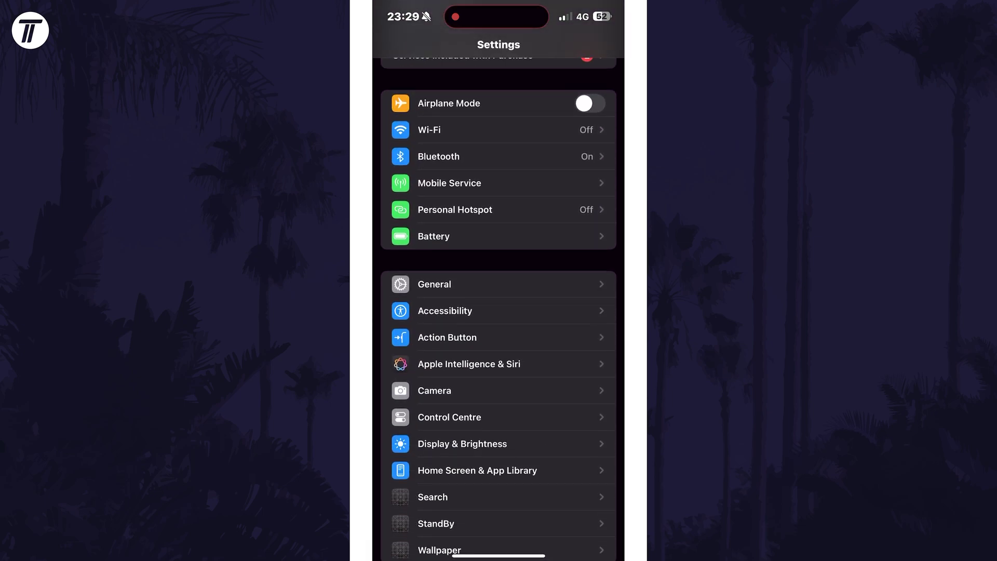
pyautogui.click(469, 292)
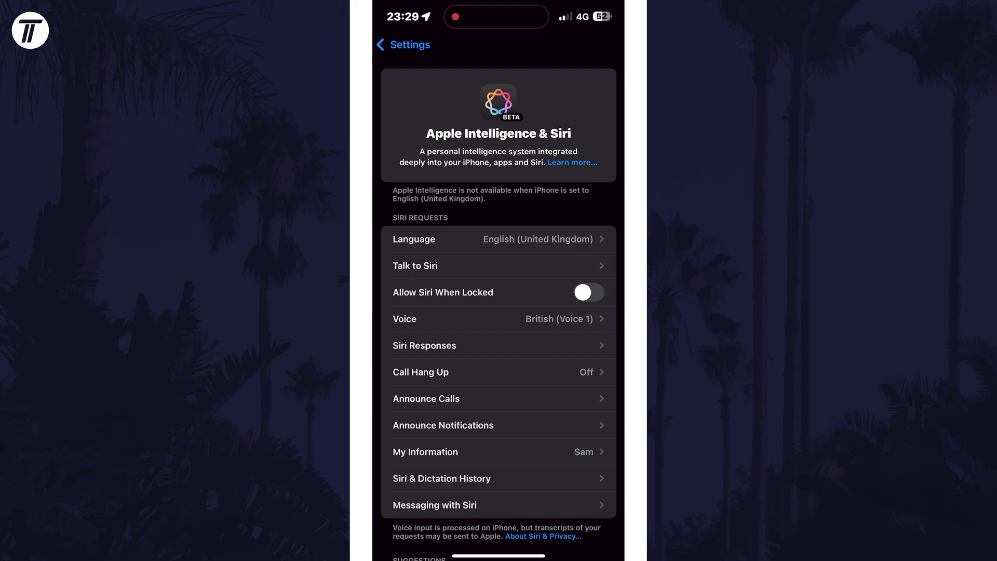
# Change Siri's language from English (United Kingdom) to English (United States).
pyautogui.click(498, 239)
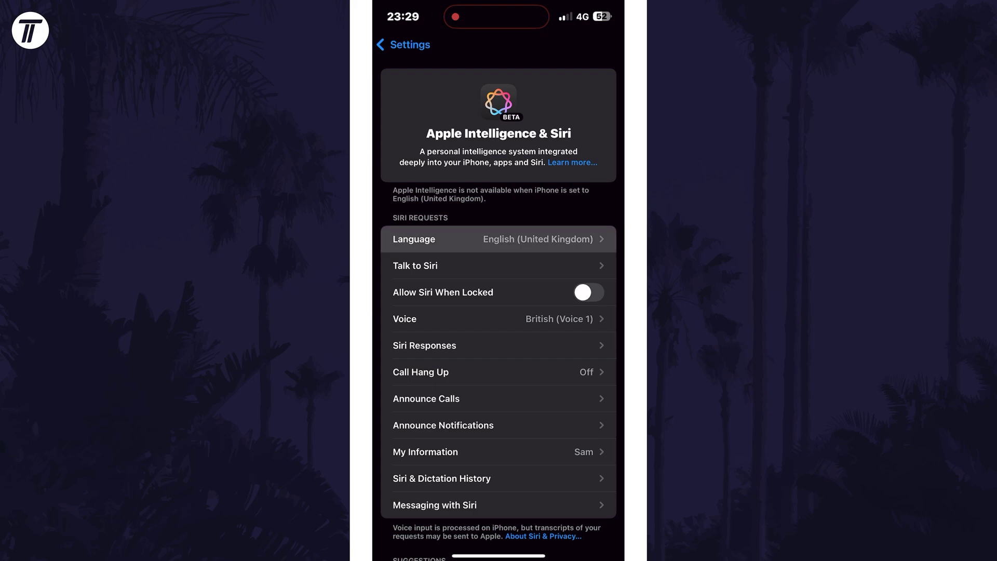
pyautogui.scroll(-1, 498, 311)
pyautogui.click(465, 331)
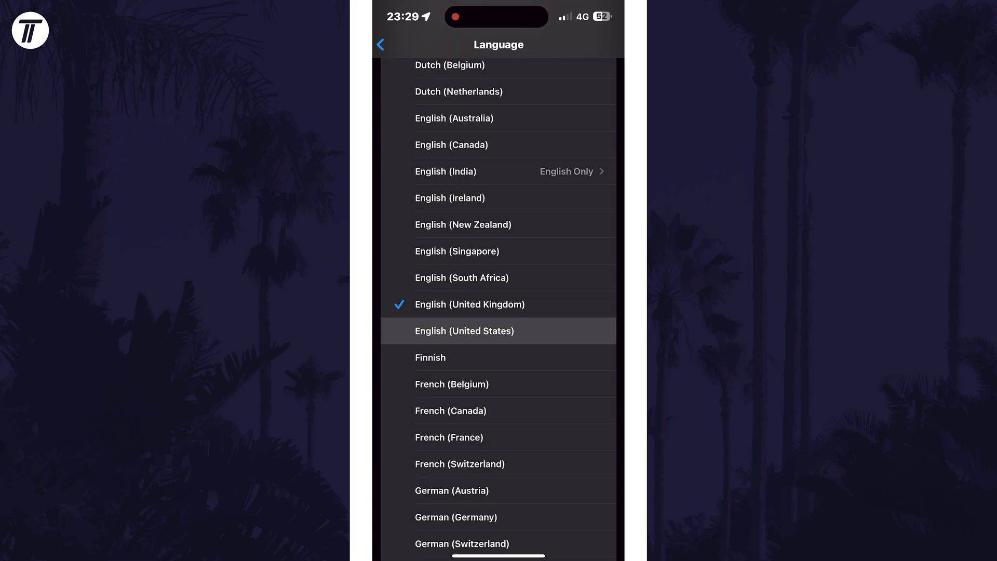
pyautogui.click(380, 44)
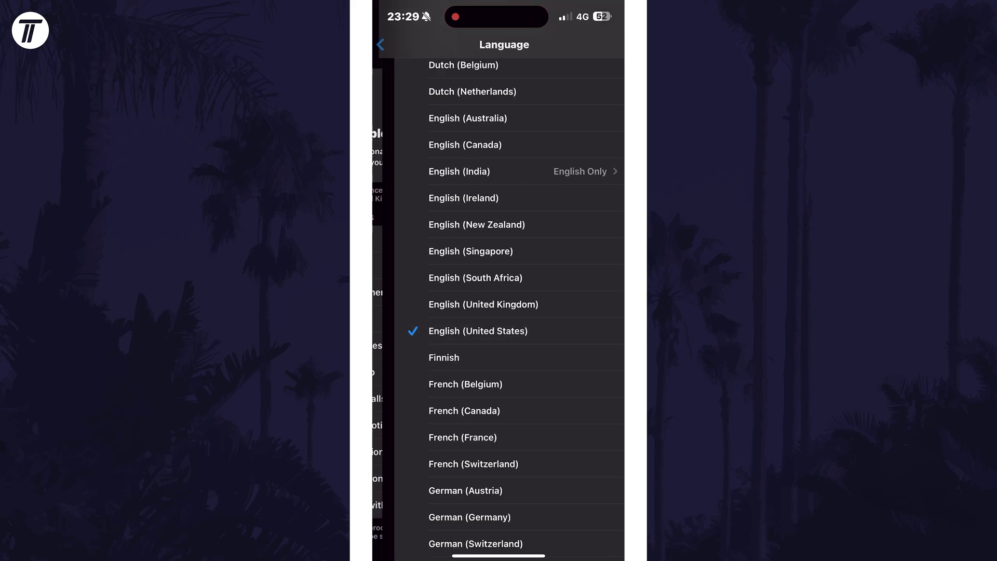
pyautogui.click(498, 485)
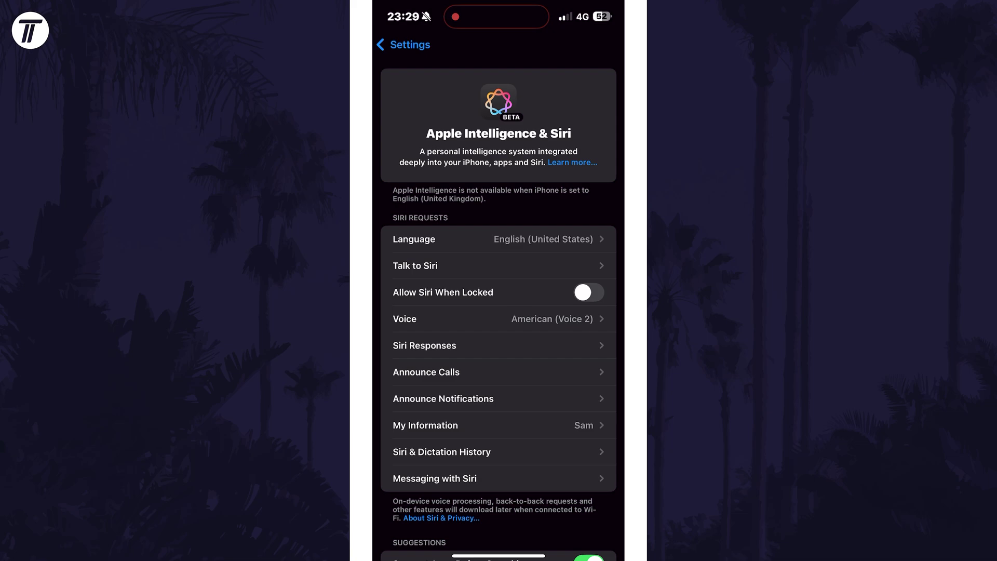
# Under General > Language & Region, set the region to United States and language to English (US).
pyautogui.click(403, 45)
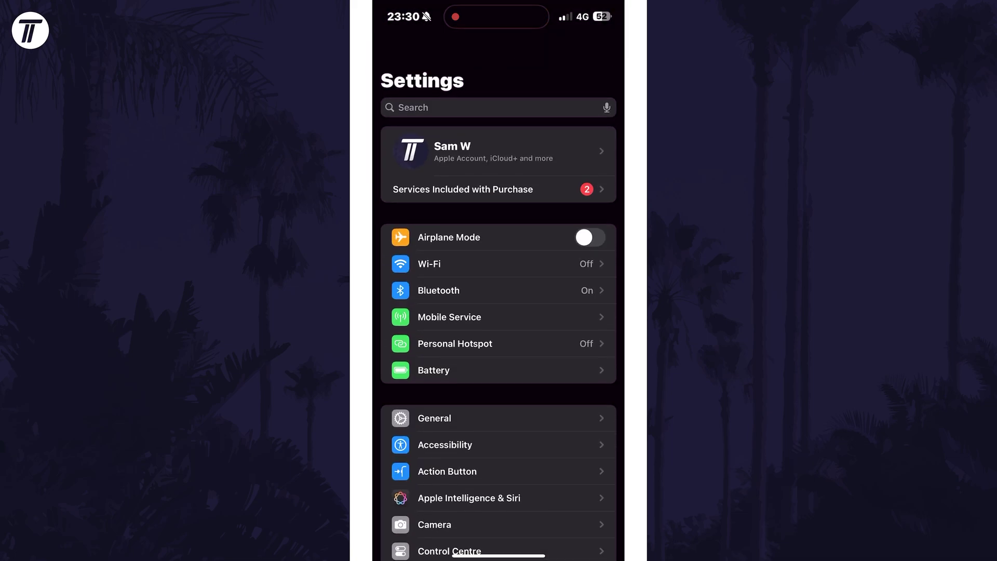
pyautogui.click(435, 260)
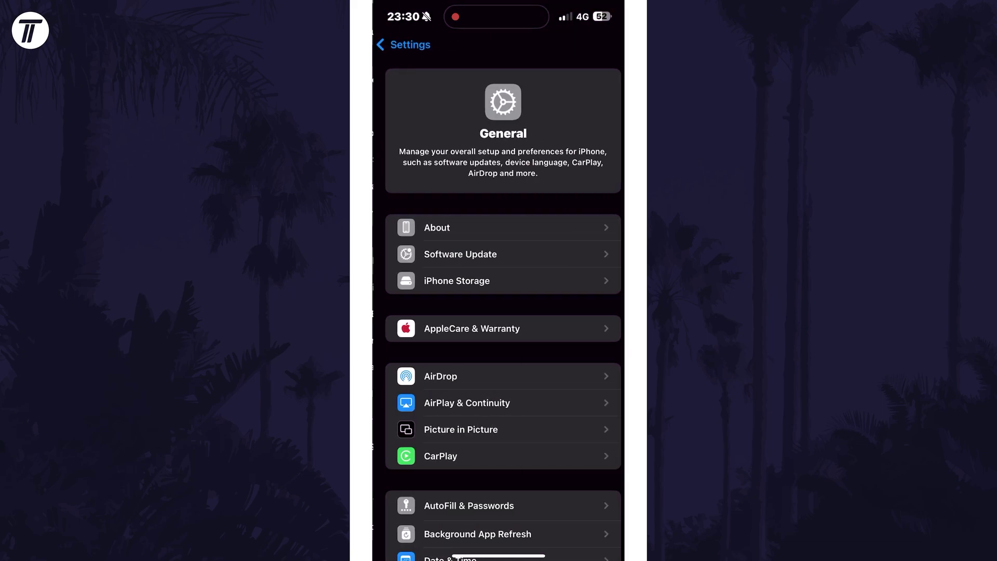
pyautogui.scroll(-5, 499, 312)
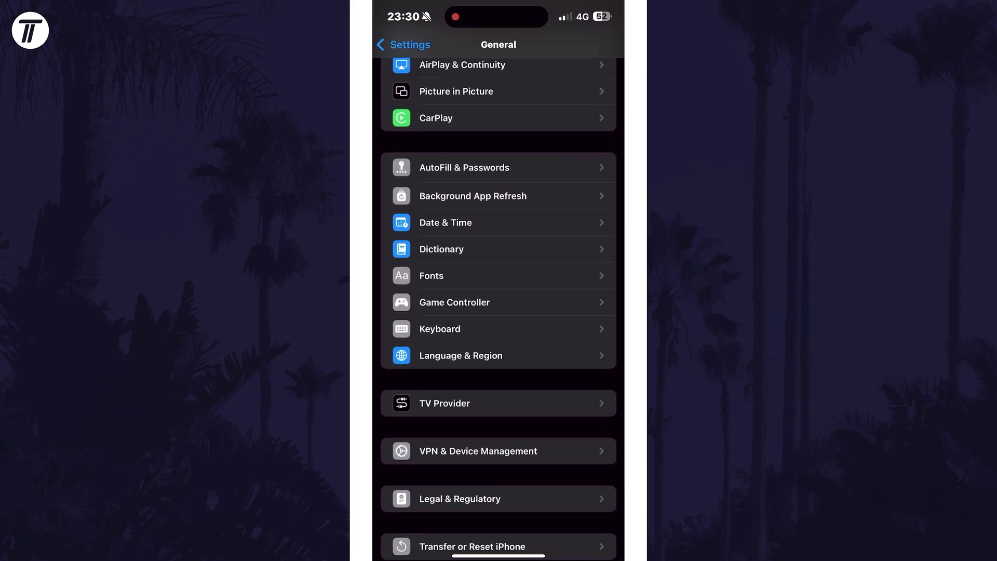
pyautogui.click(461, 280)
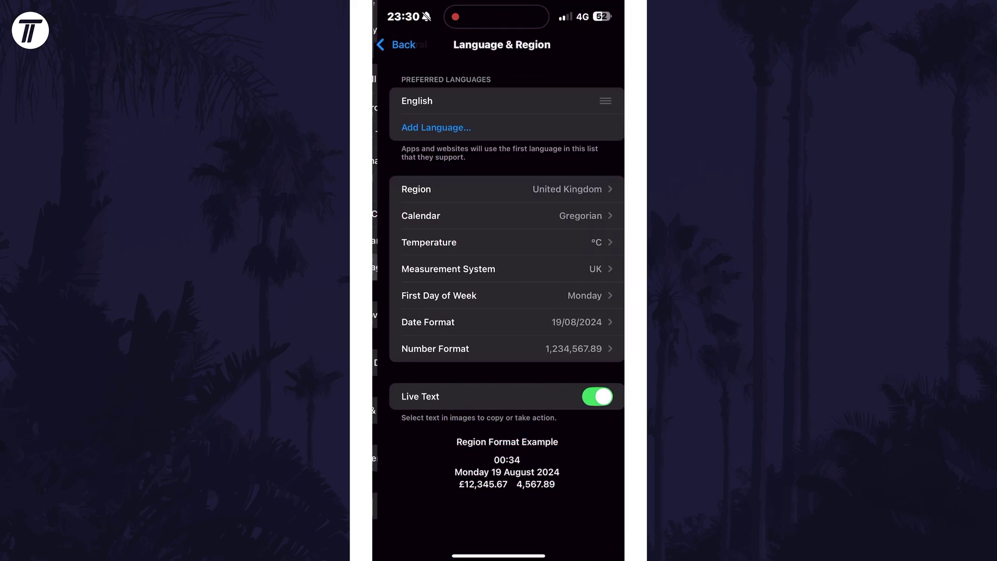
pyautogui.click(499, 189)
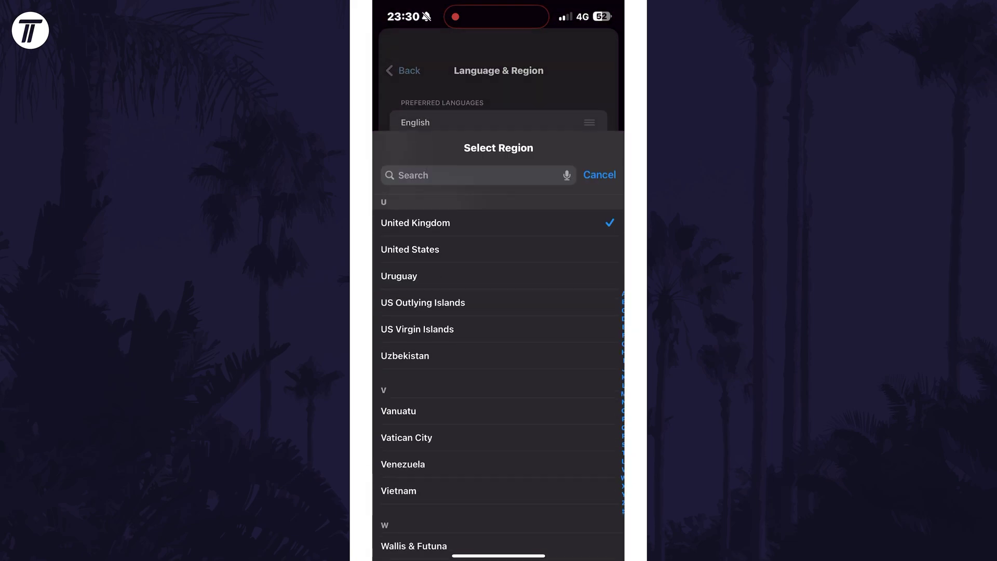
pyautogui.click(411, 159)
pyautogui.click(499, 450)
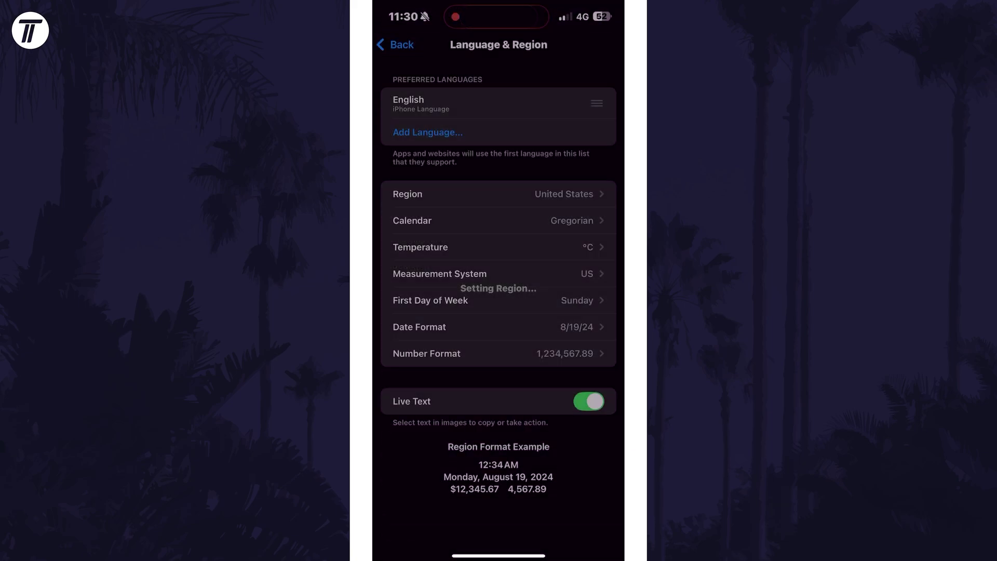
pyautogui.click(395, 44)
# Join the Apple Intelligence waitlist from the Apple Intelligence & Siri page.
pyautogui.click(395, 44)
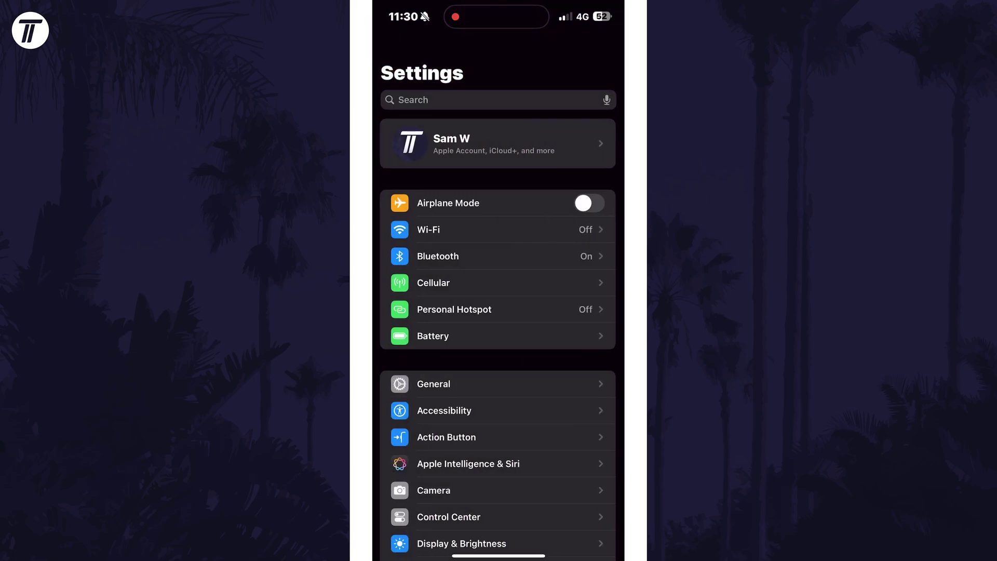
pyautogui.scroll(-5, 499, 311)
pyautogui.click(469, 274)
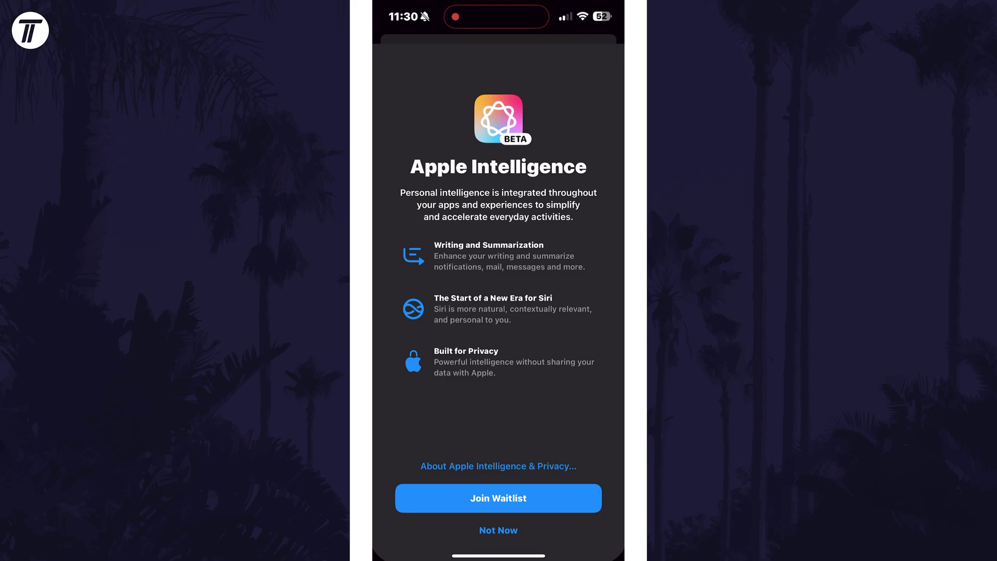
pyautogui.click(498, 495)
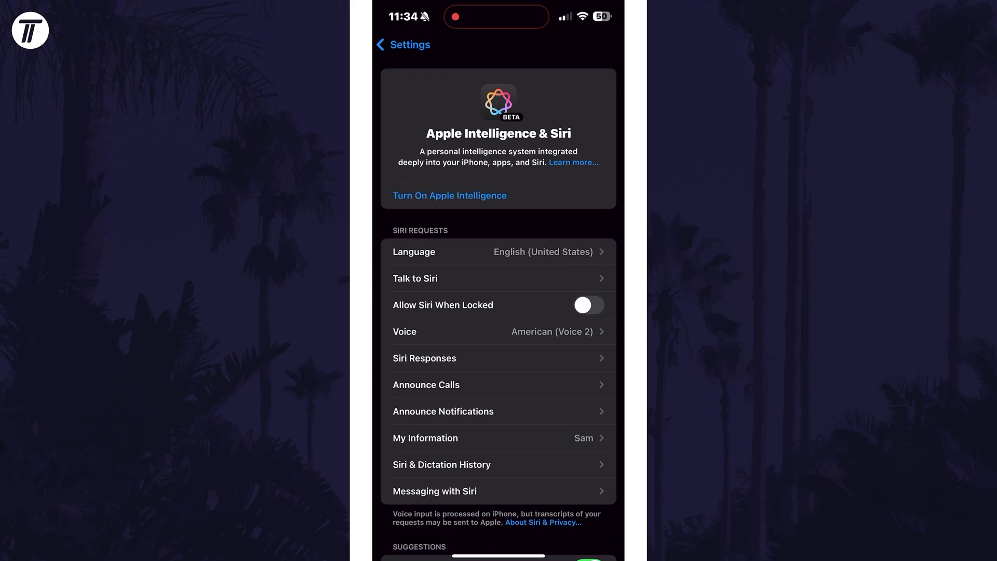
# Start turning on Apple Intelligence, continuing past the Apple Intelligence and Siri introductions.
pyautogui.click(450, 196)
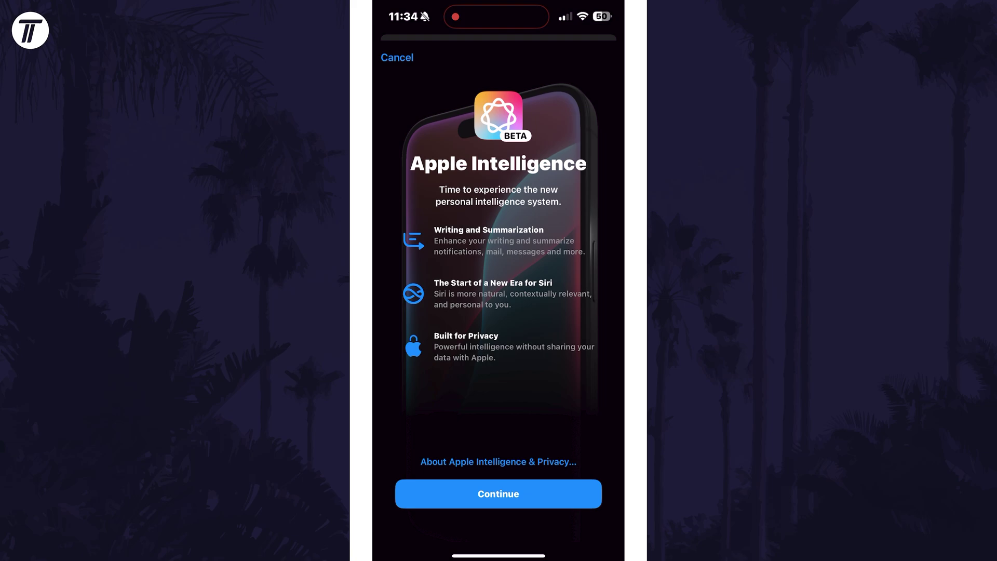
pyautogui.click(498, 493)
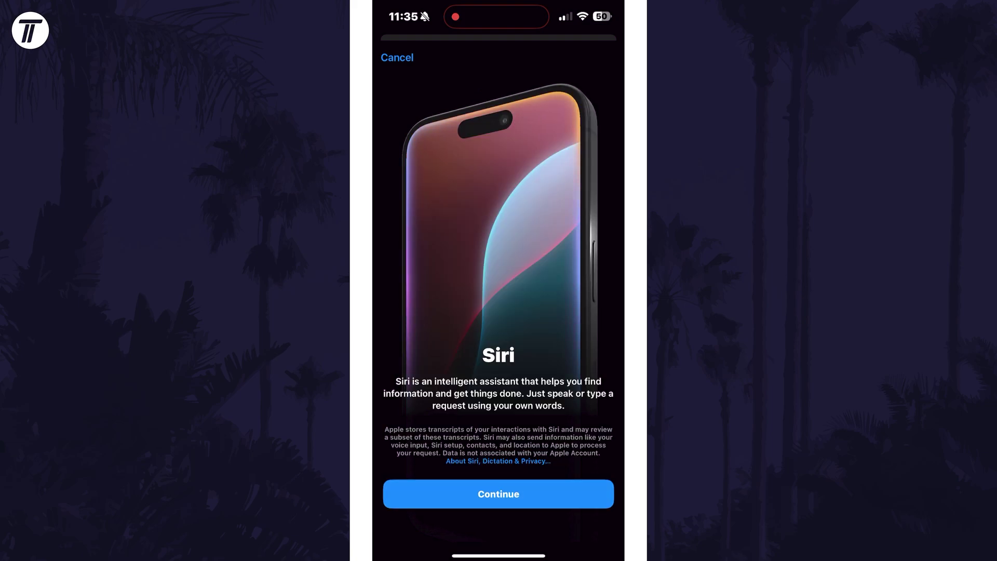
pyautogui.click(498, 493)
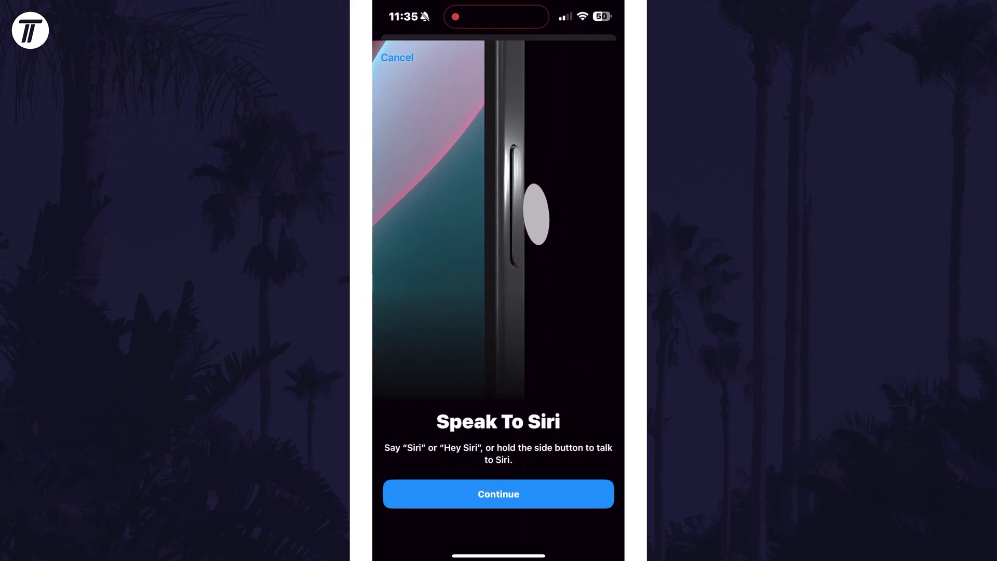